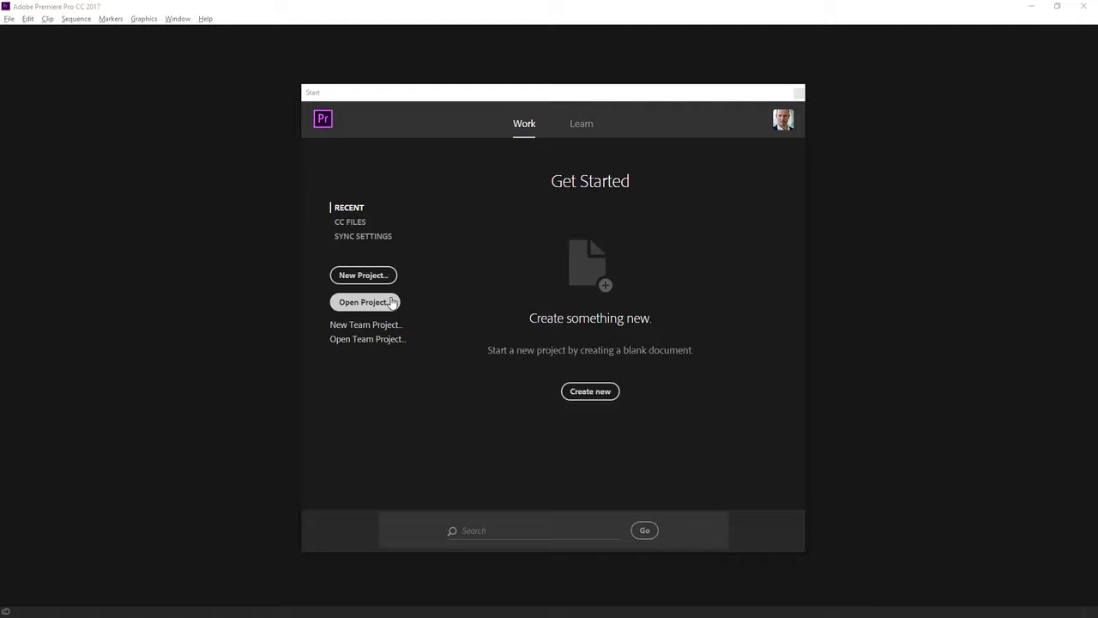
Open the existing project 01_01 Create a project.prproj from the C:\MEDIA folder.
left_click(391, 302)
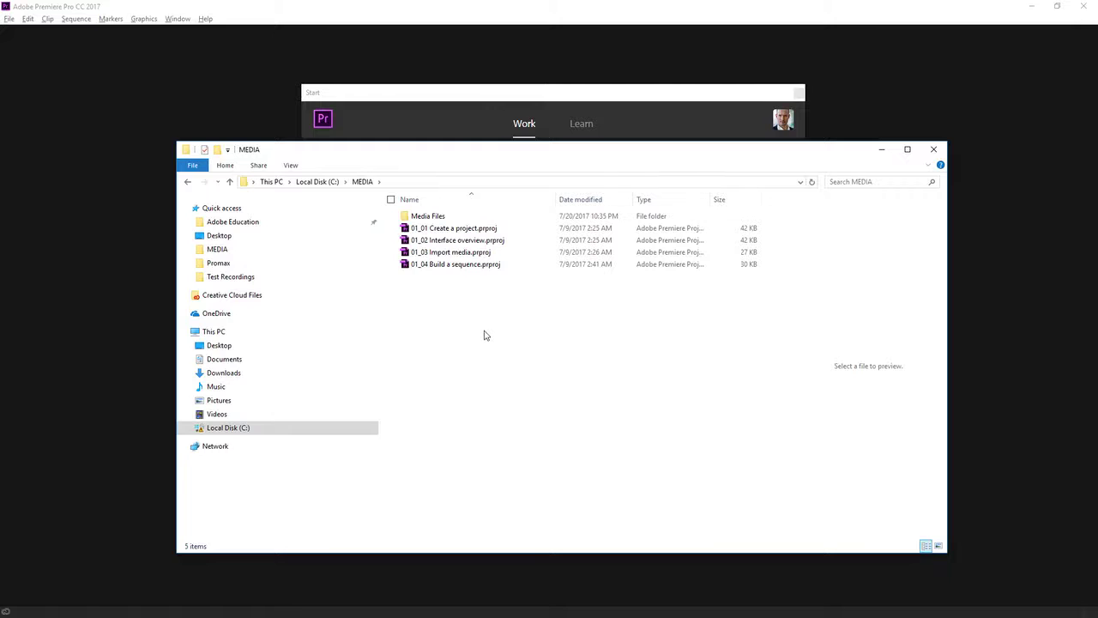
key("Escape")
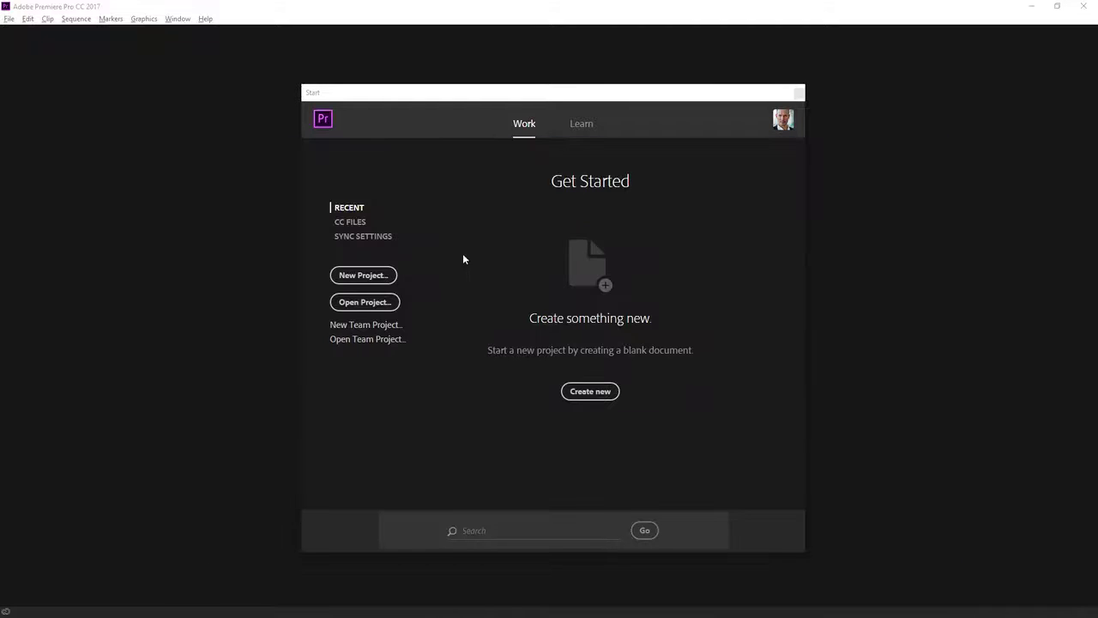
left_click(388, 304)
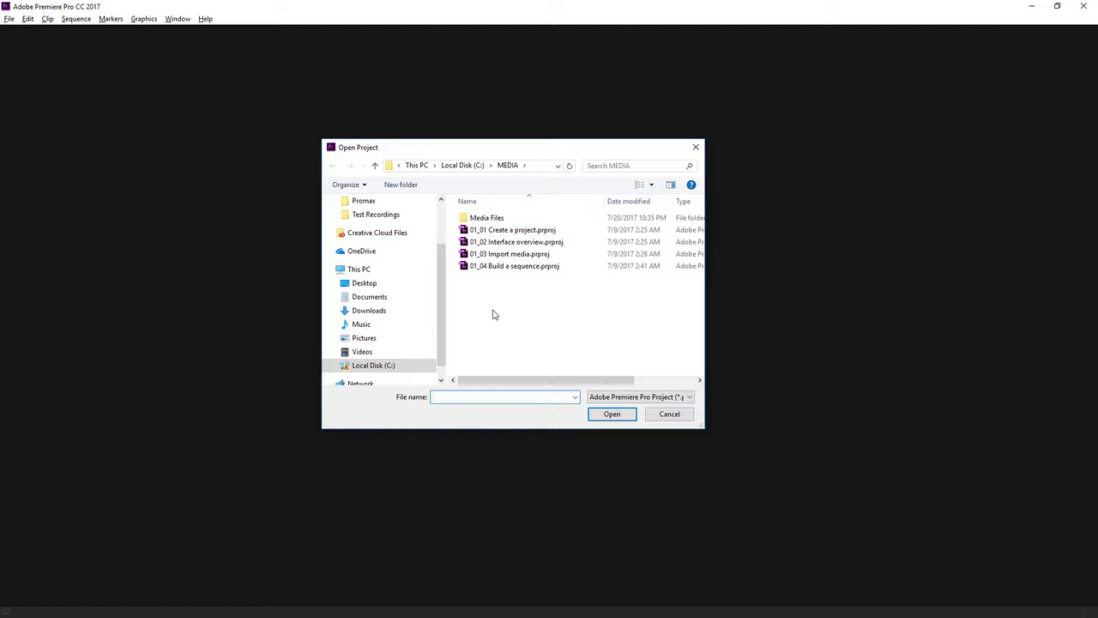
left_click(533, 235)
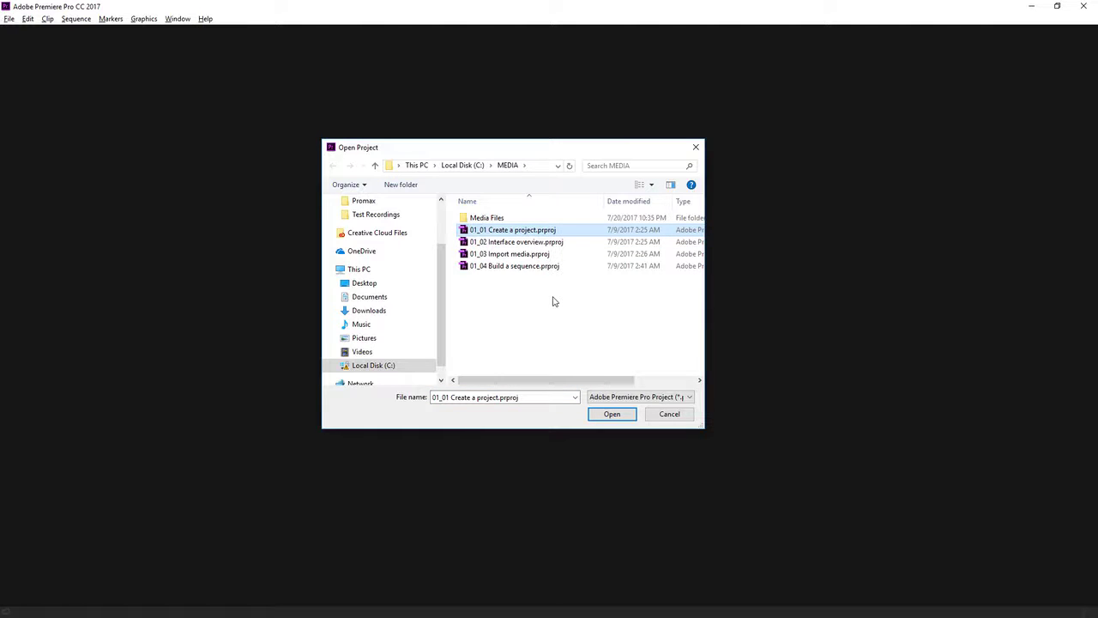
left_click(607, 412)
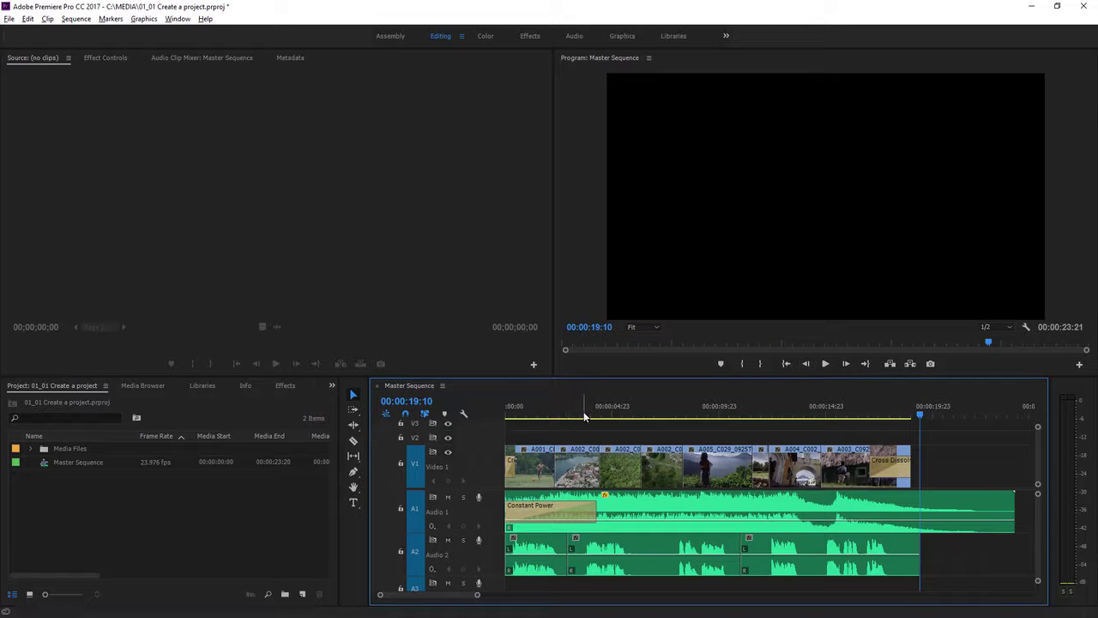
Move the Master Sequence playhead to 00:00:06:11 and view clip A002_C009_092221_001.mp4 from the Media Files bin in the Source Monitor.
left_click(643, 414)
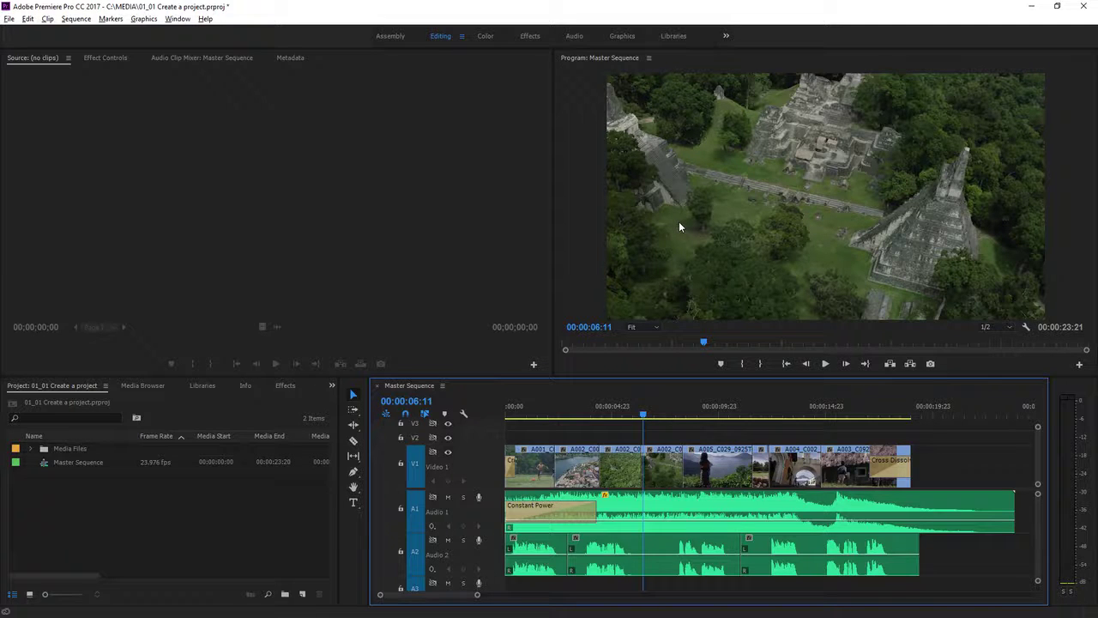
left_click(183, 484)
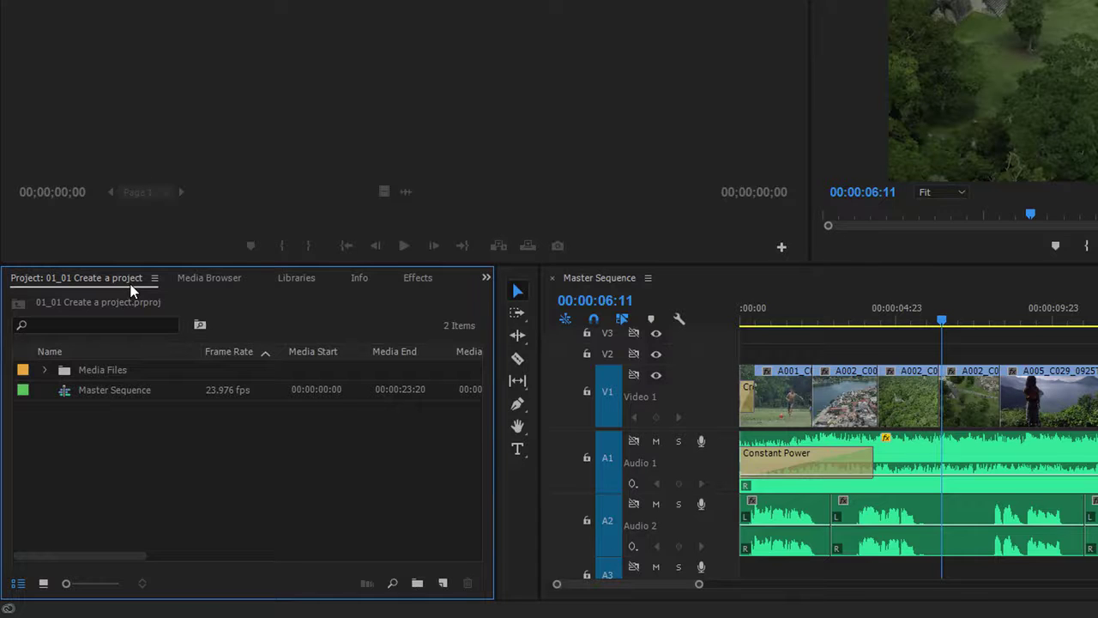
left_click(45, 370)
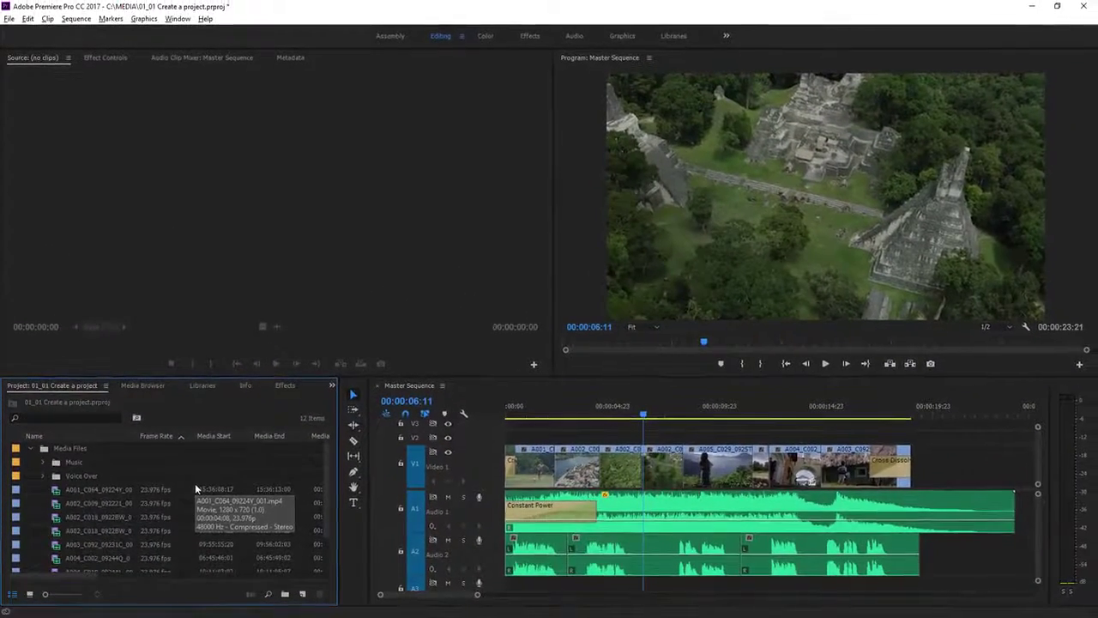
left_click(58, 506)
double_click(59, 503)
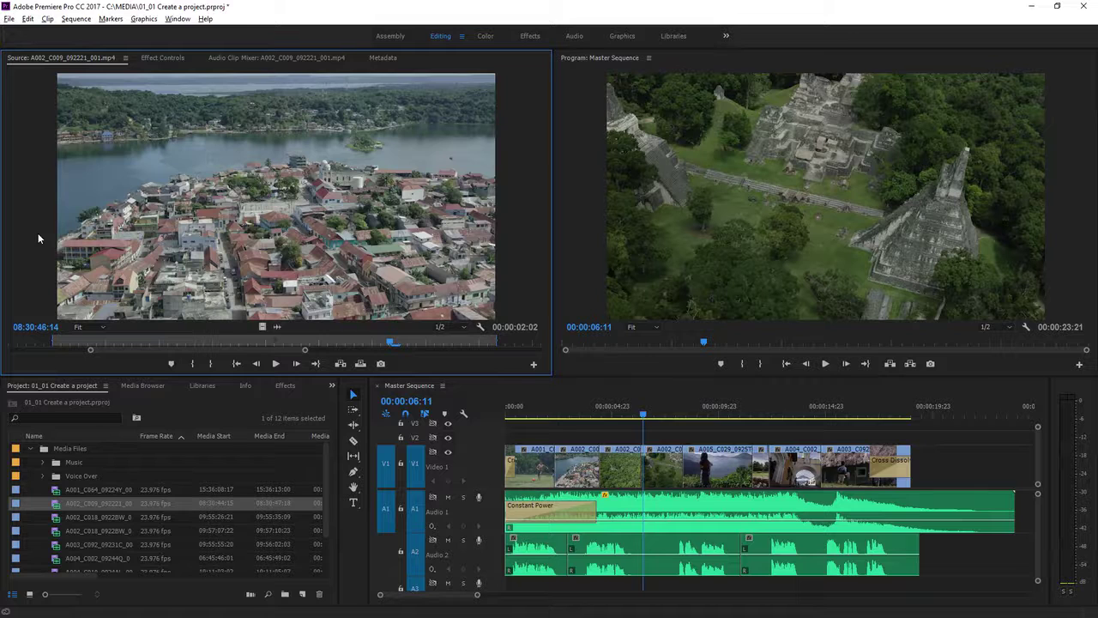
left_click(590, 220)
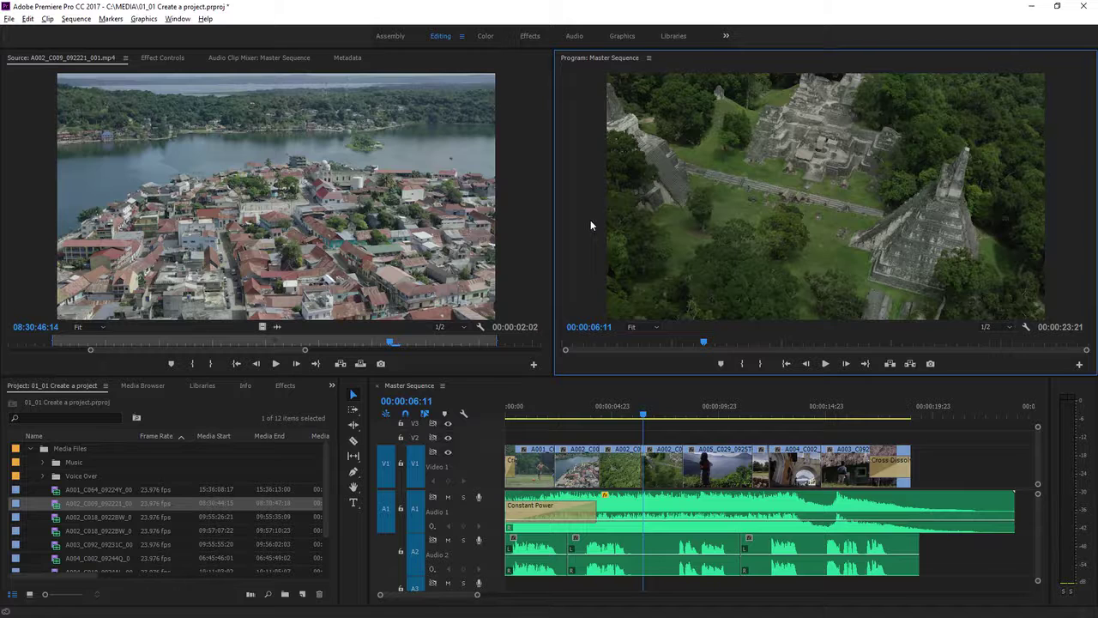
Close the 01_01 Create a project project without saving its changes.
left_click(11, 18)
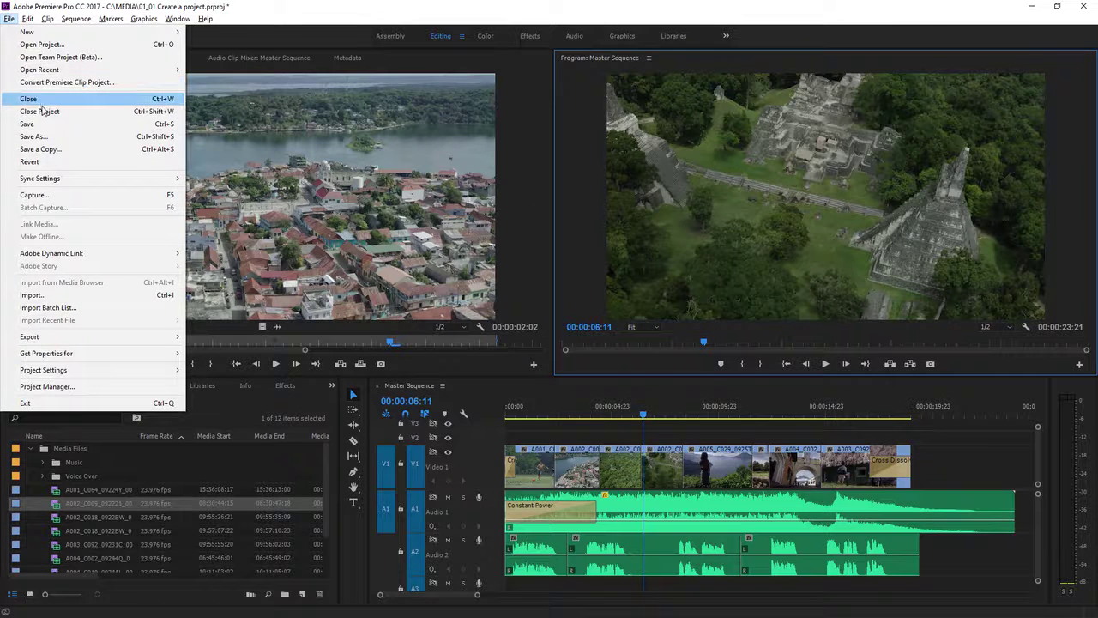
left_click(46, 112)
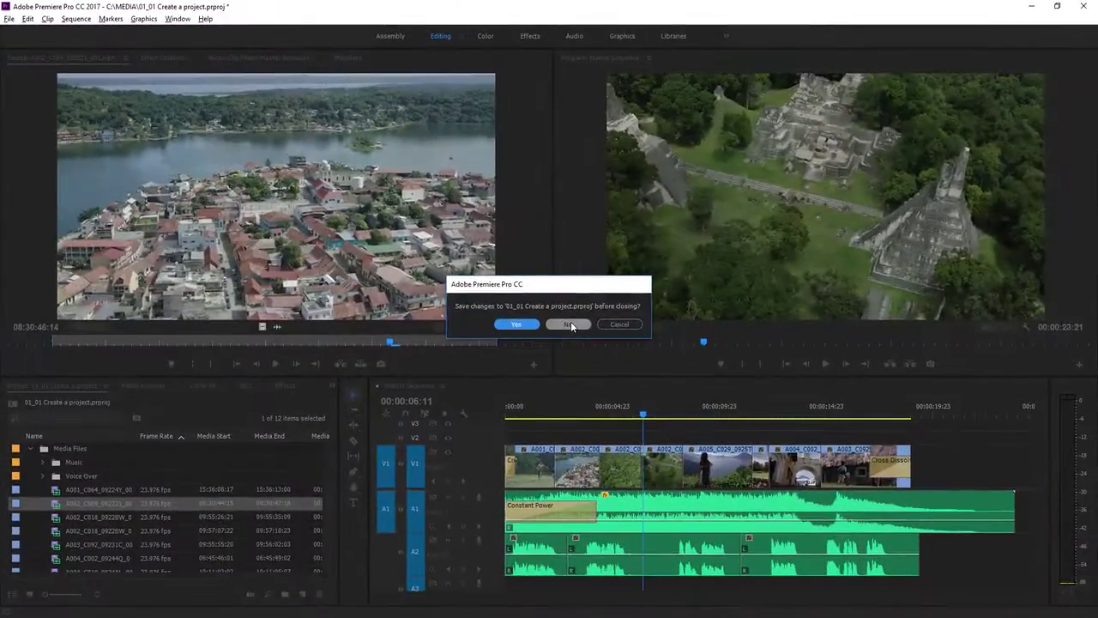
left_click(571, 325)
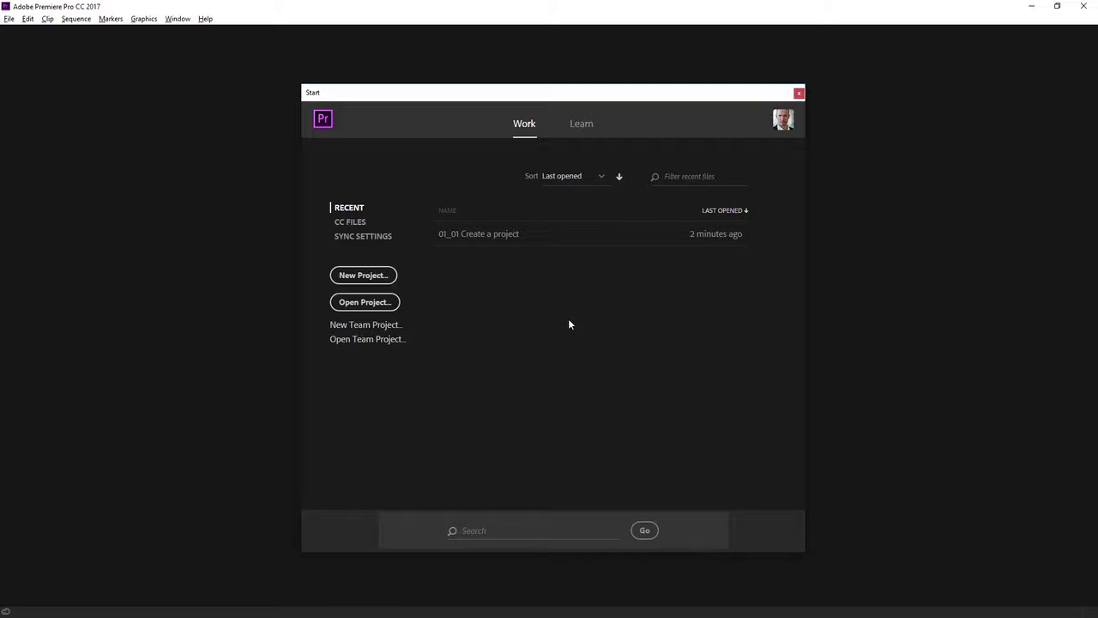
Create a new project named First project in C:\MEDIA, keeping the default general settings.
left_click(391, 276)
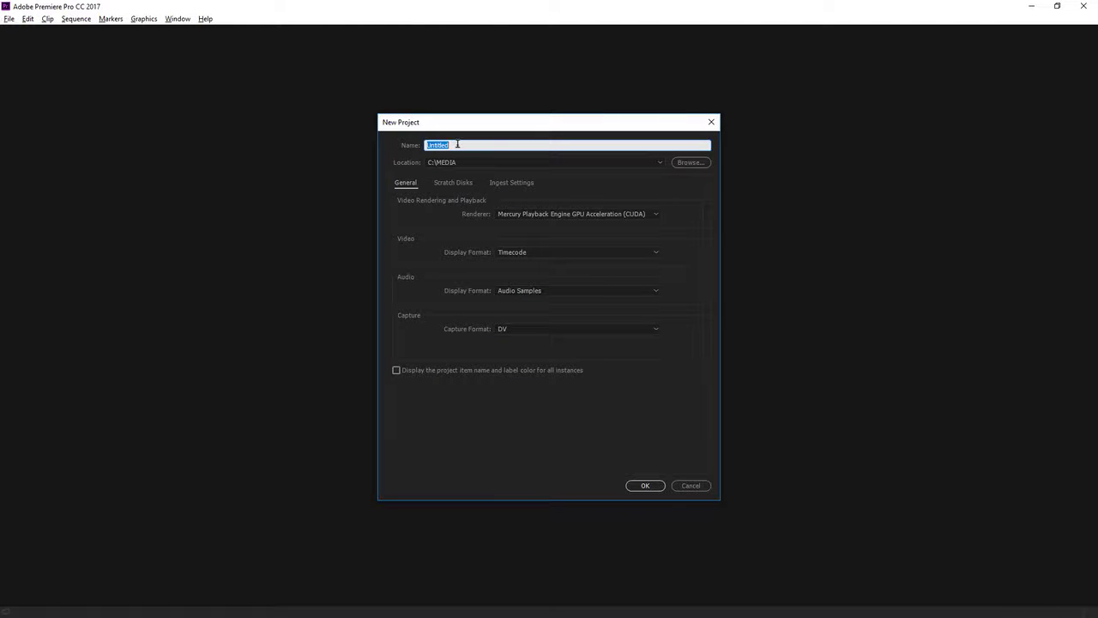
type("First project")
left_click(690, 163)
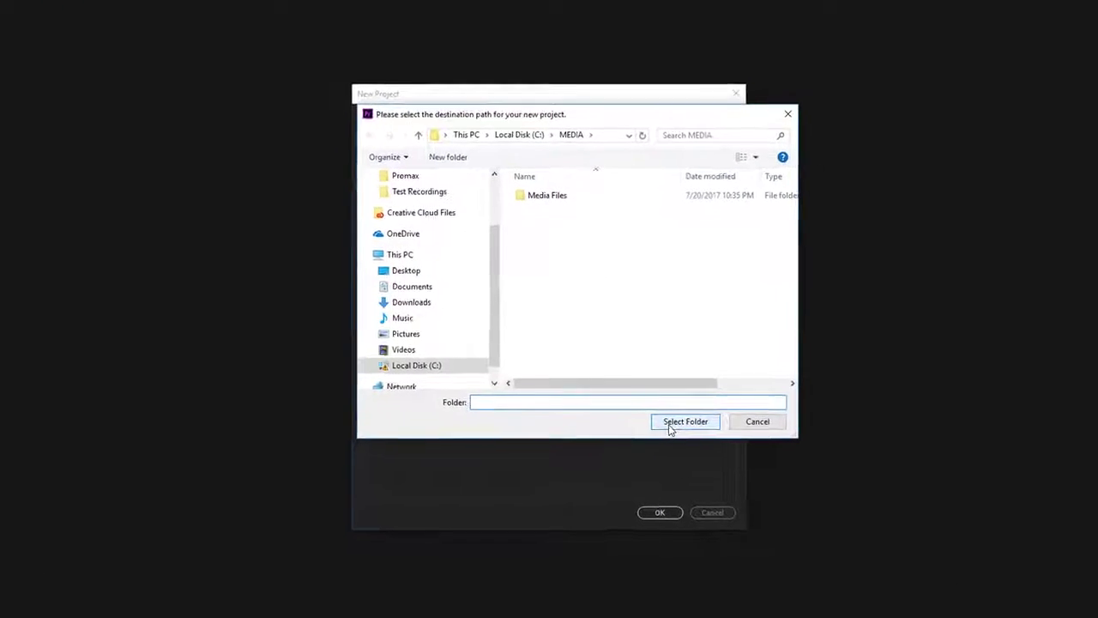
left_click(684, 421)
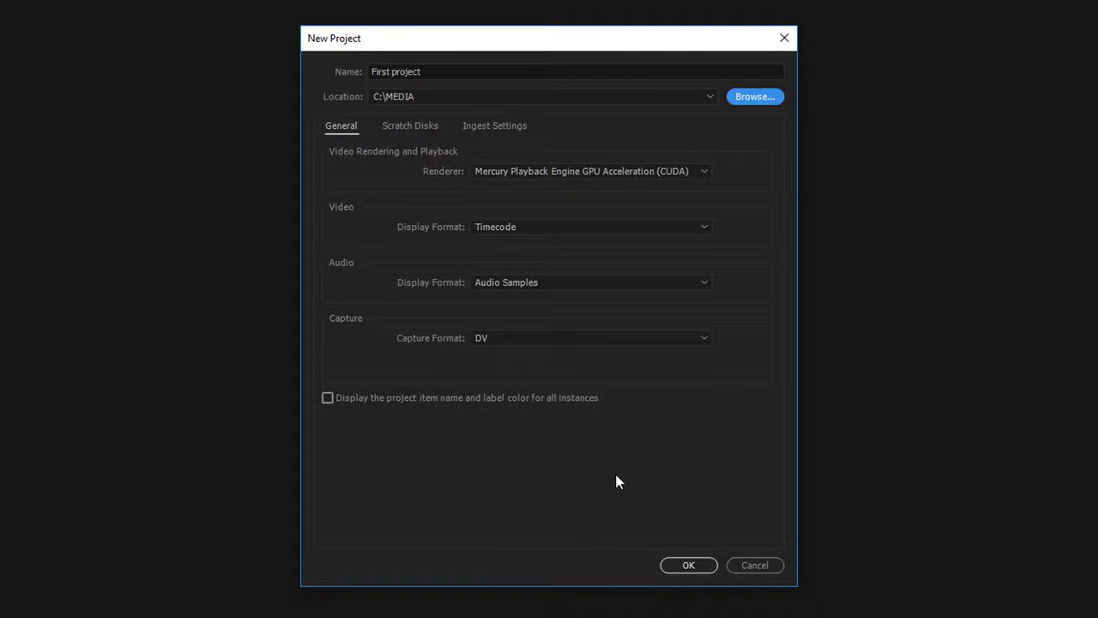
left_click(688, 564)
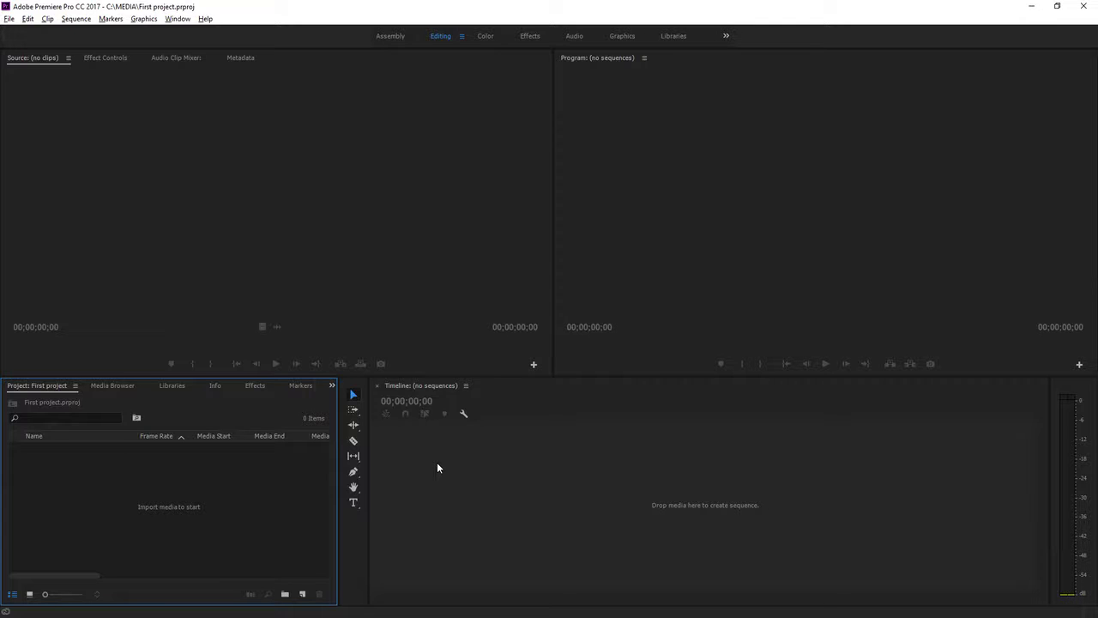
Import all the video and audio files from the C:\MEDIA\Media Files folder into the project through the Media Browser.
left_click(123, 387)
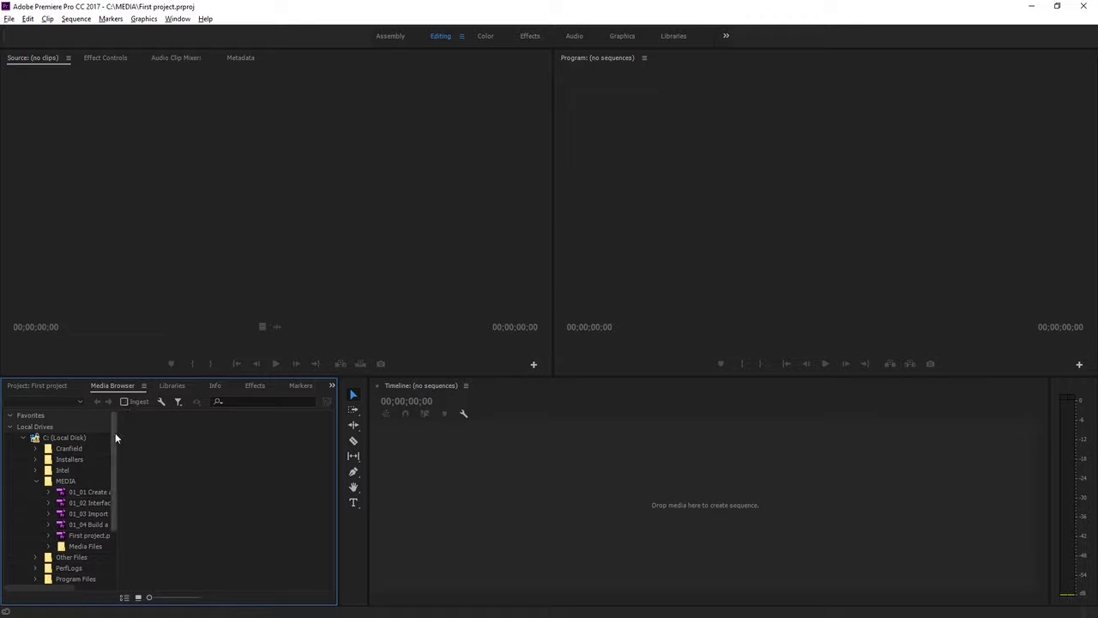
left_click_drag(115, 433, 113, 463)
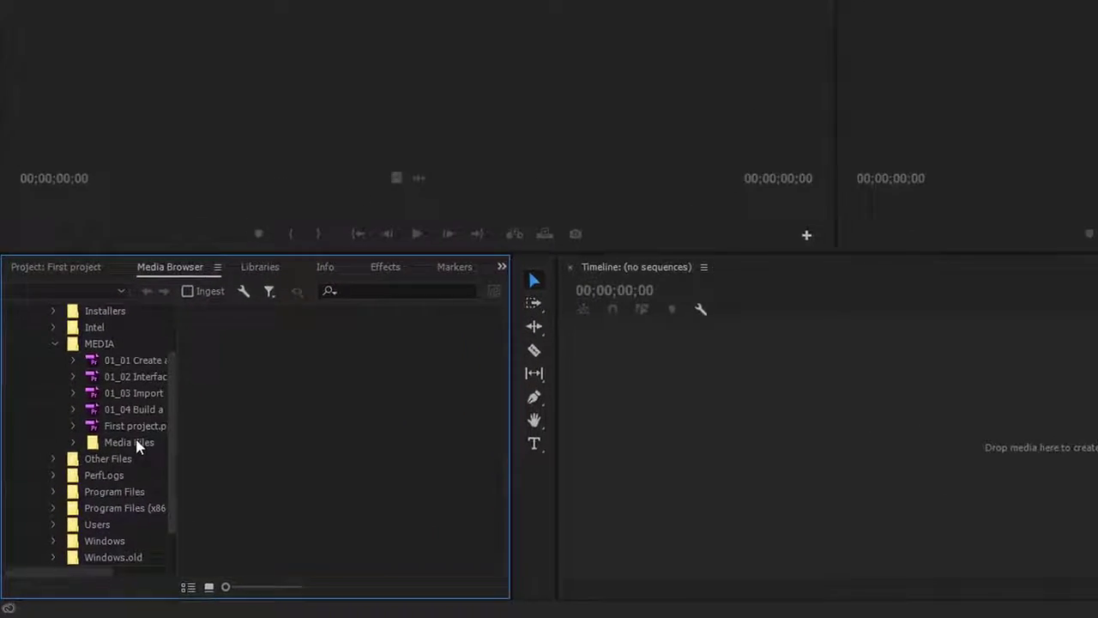
left_click(135, 444)
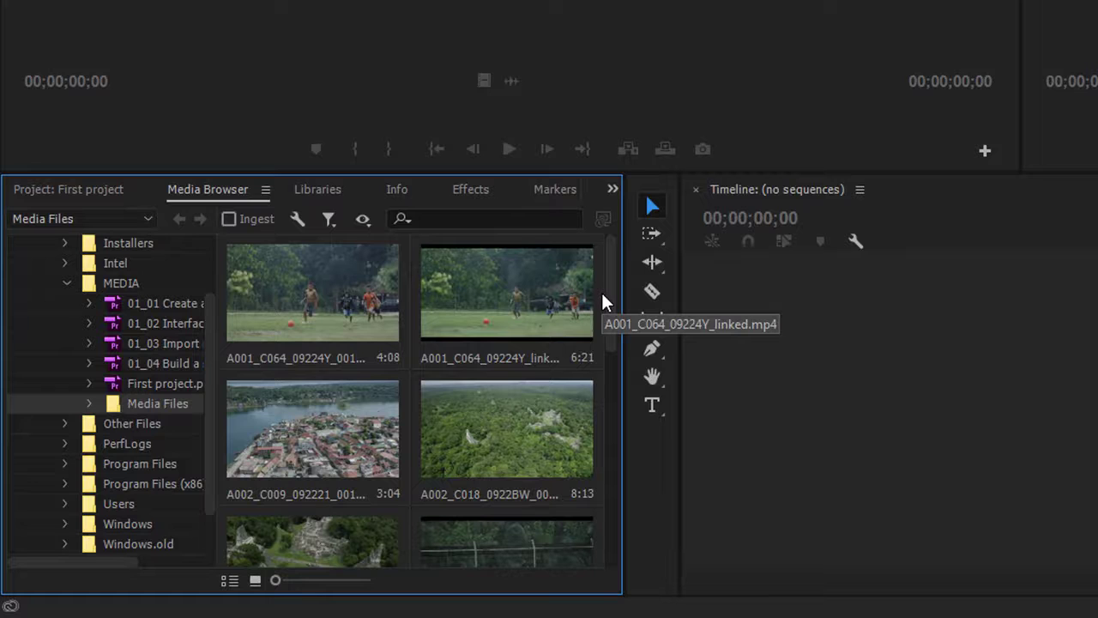
left_click(361, 306)
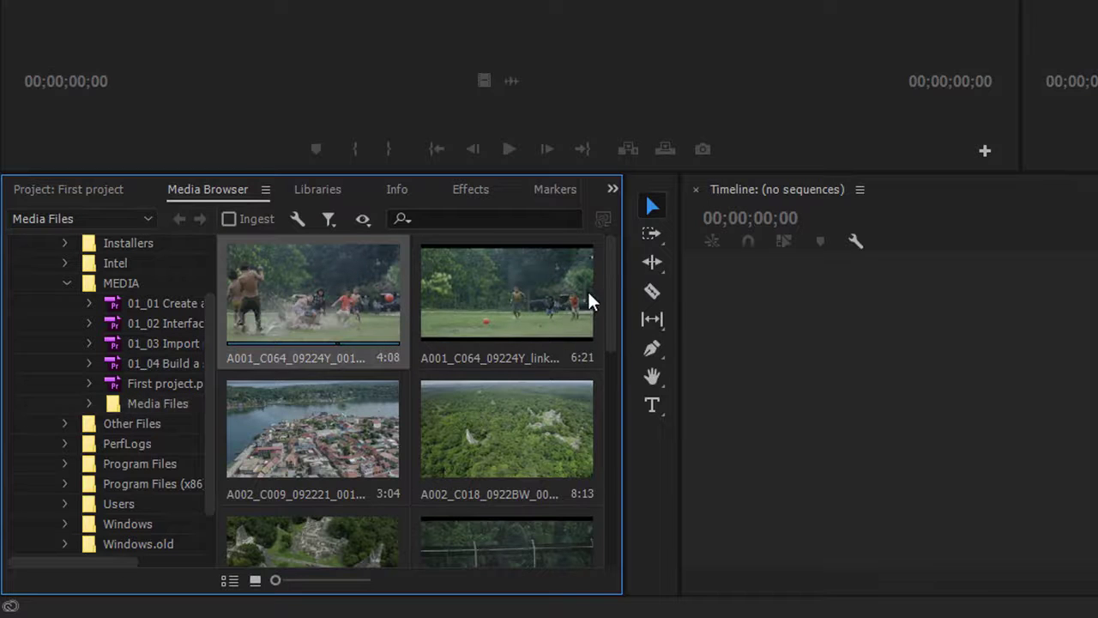
left_click_drag(609, 284, 596, 499)
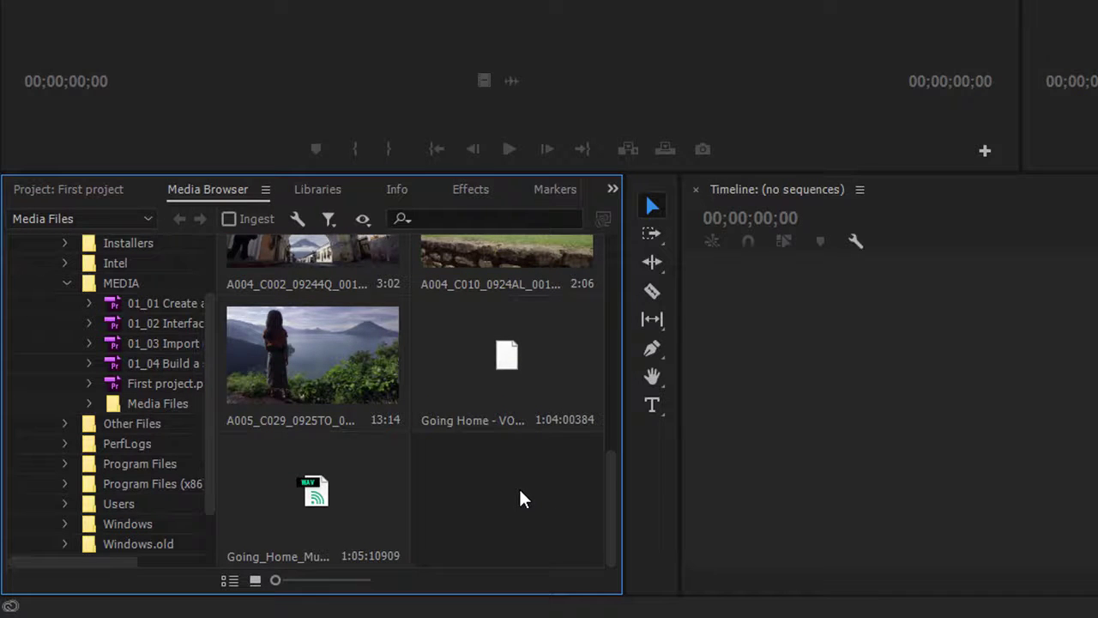
left_click_drag(522, 499, 522, 499)
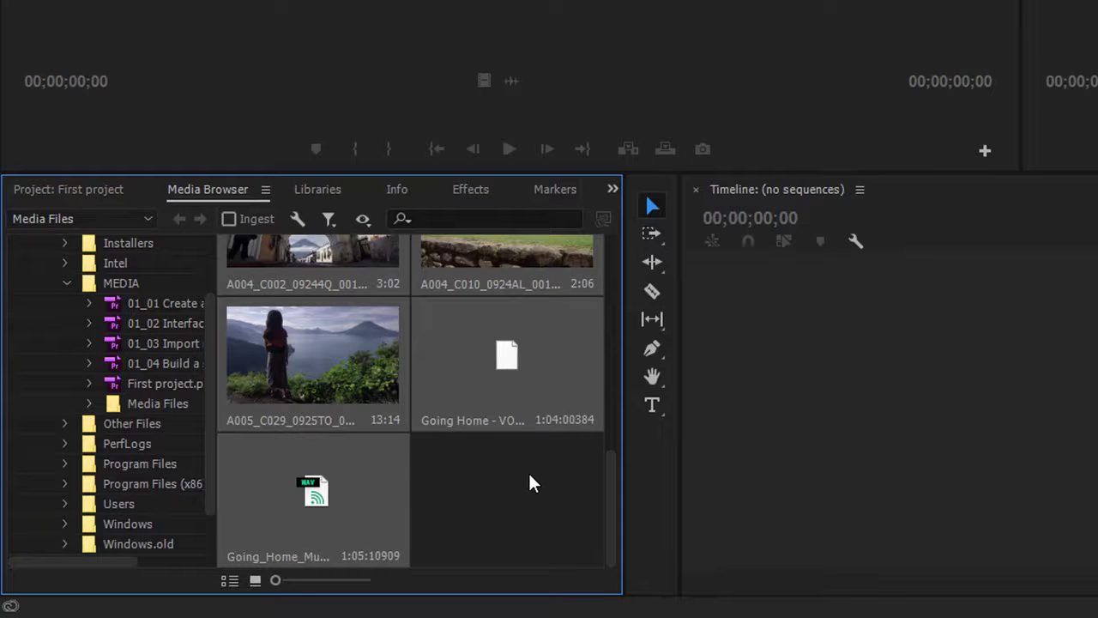
right_click(471, 351)
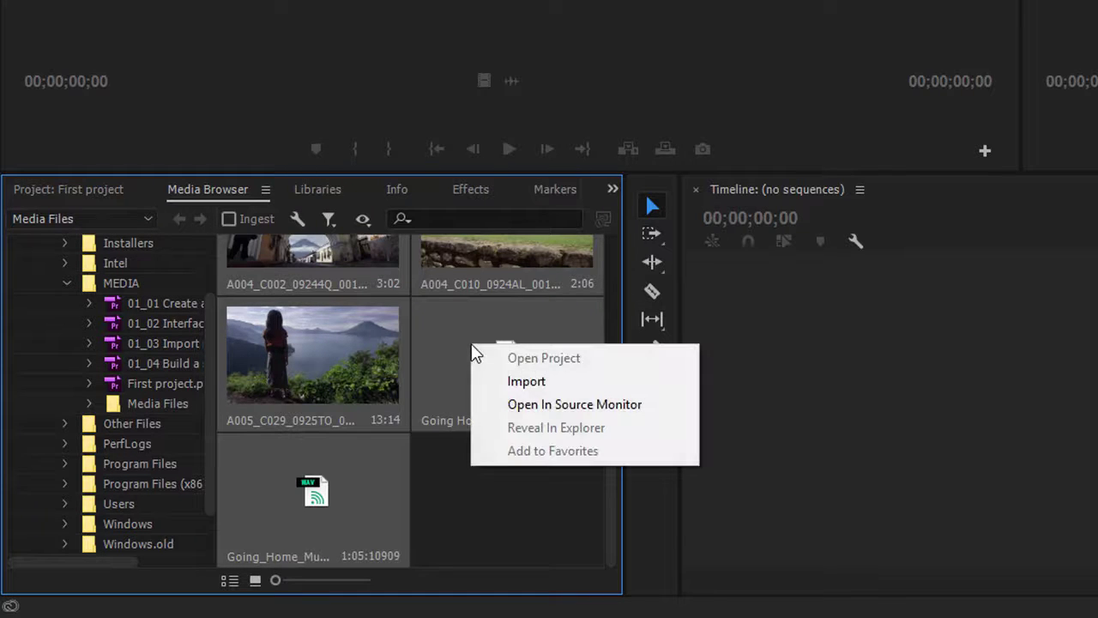
left_click(577, 384)
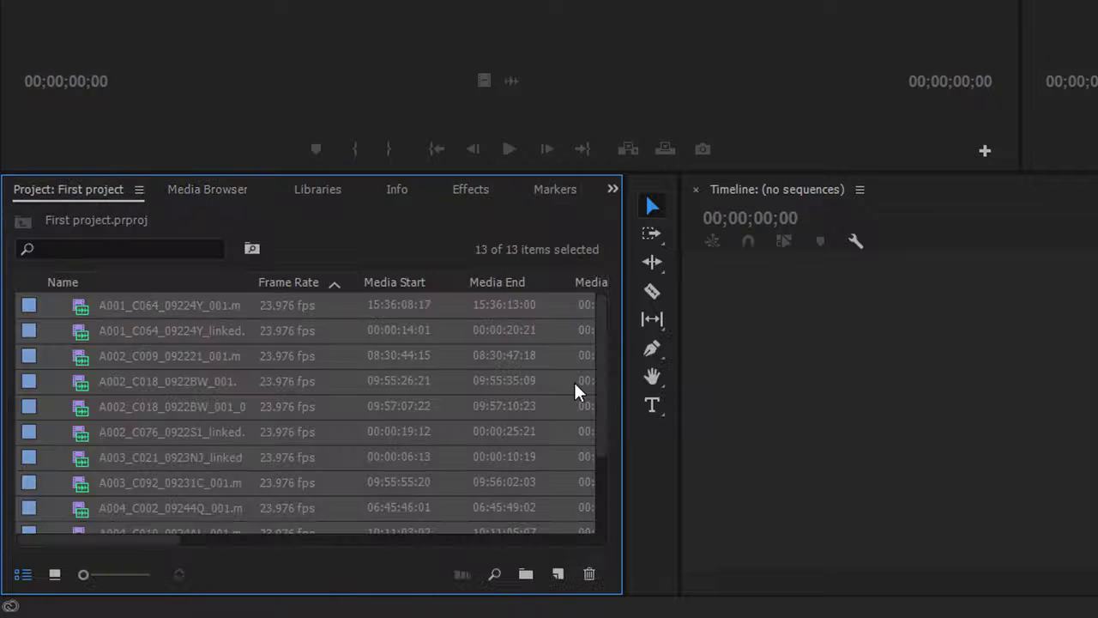
Open the imported clip A002_C018_0922BW_001.mp4 in the Source Monitor.
left_click(87, 378)
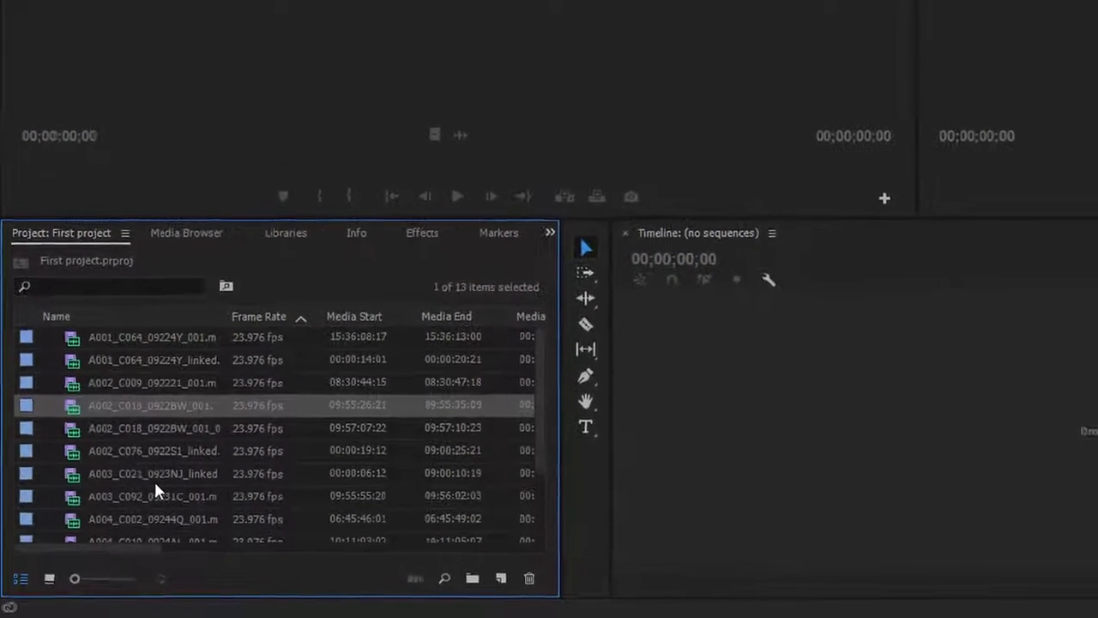
double_click(45, 485)
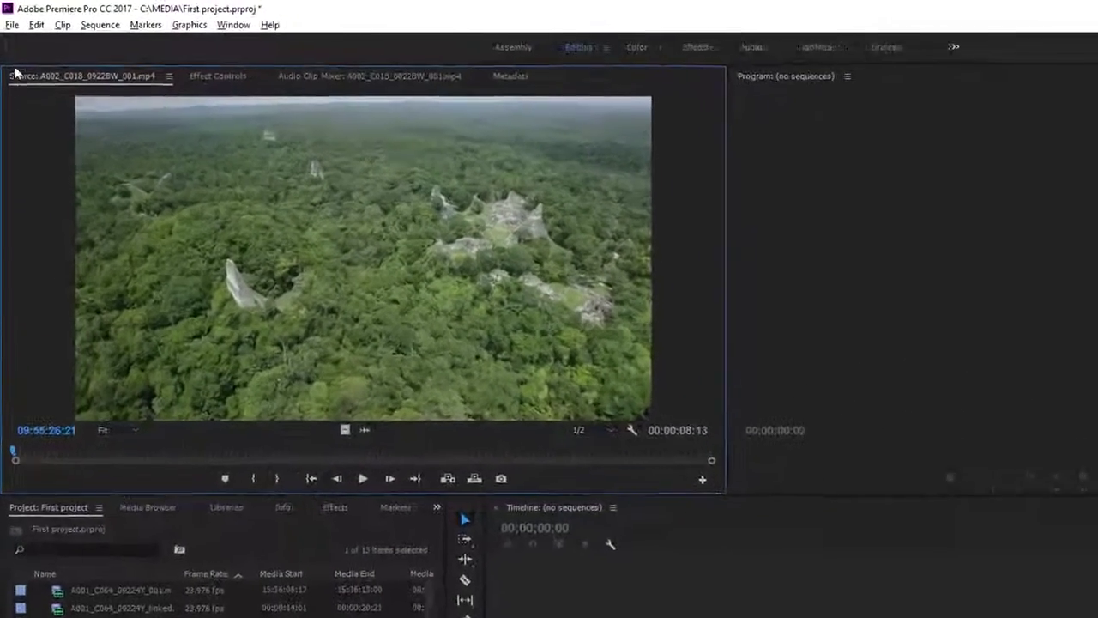
Close the First project project and save its changes.
left_click(13, 25)
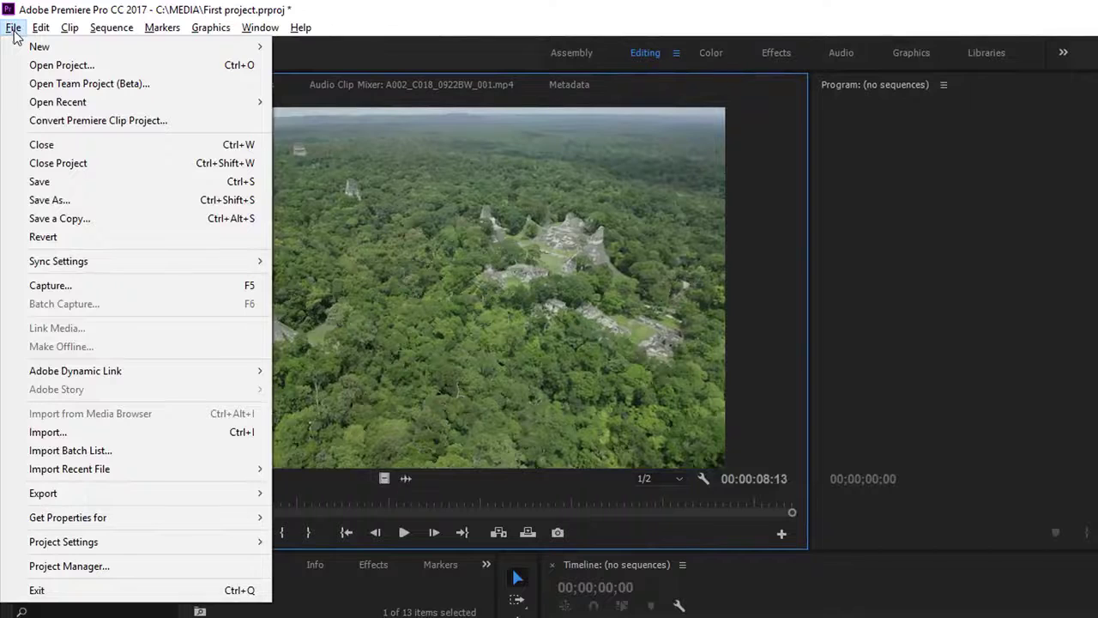
left_click(129, 163)
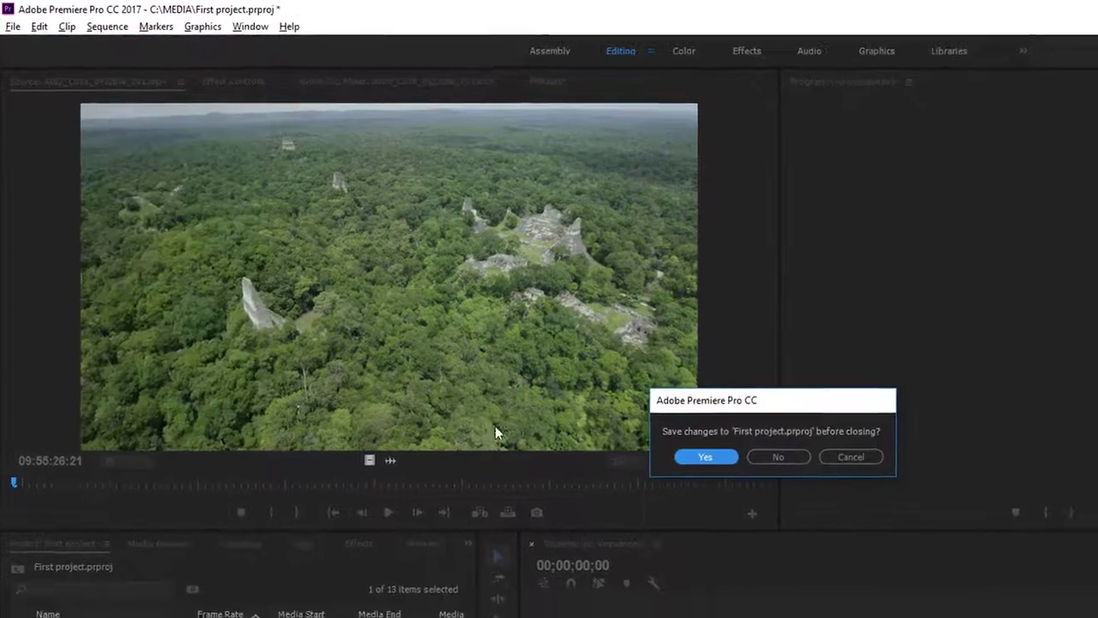
left_click(705, 457)
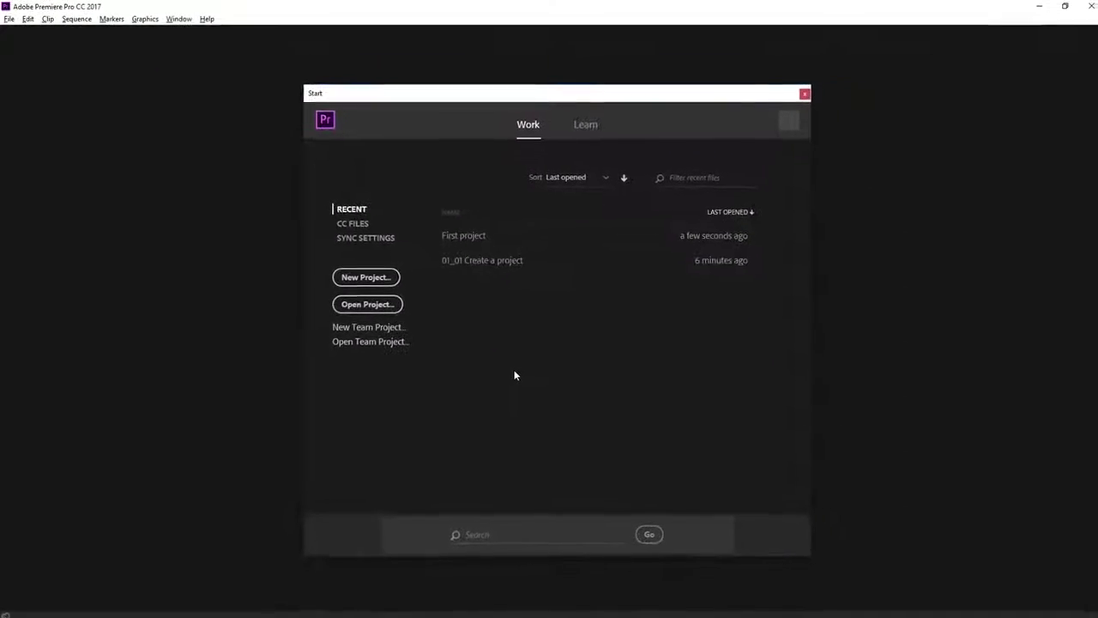